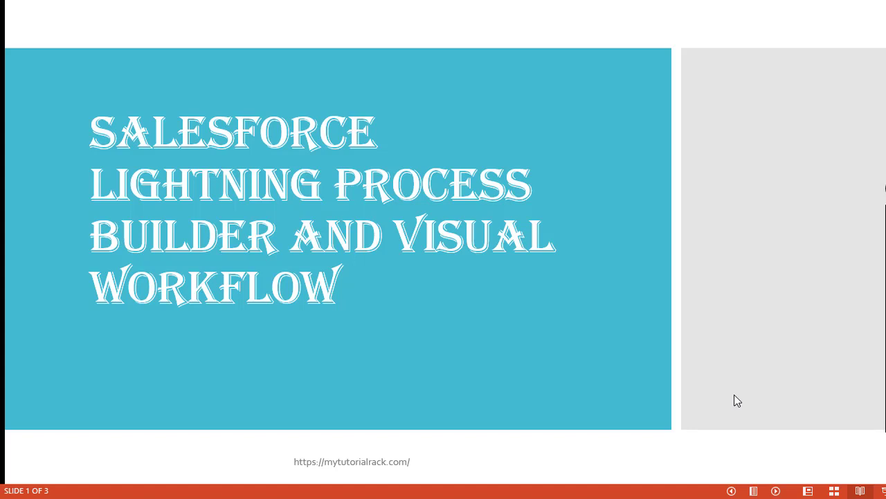
Advance the slideshow to slide 2, 'Create a Free Developer Account', with its six sign-up steps.
click(737, 400)
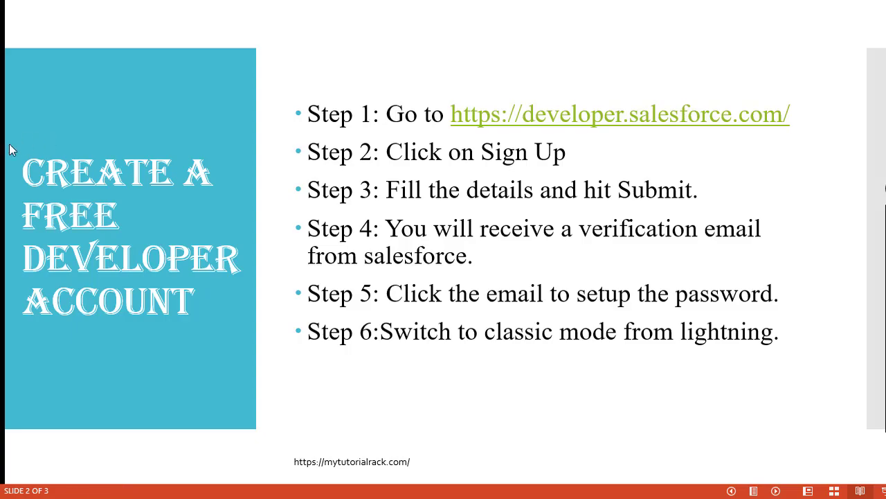
Switch to Chrome and load developer.salesforce.com from the address bar.
key(alt+Tab)
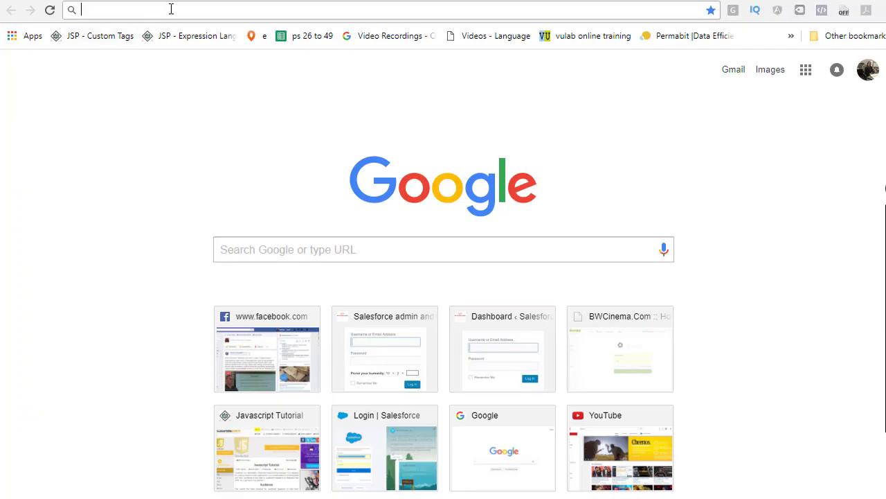
text(dev)
key(Return)
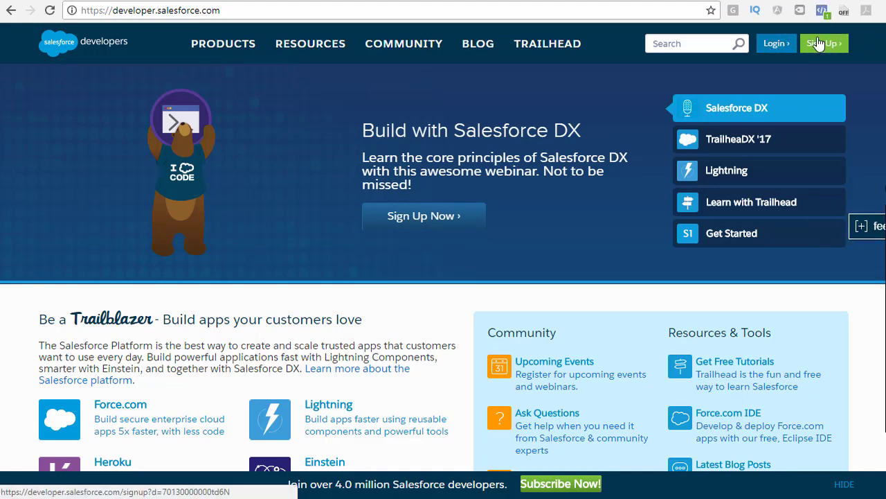
Open the Developer Edition sign-up form and enter the user's first and last name.
click(819, 45)
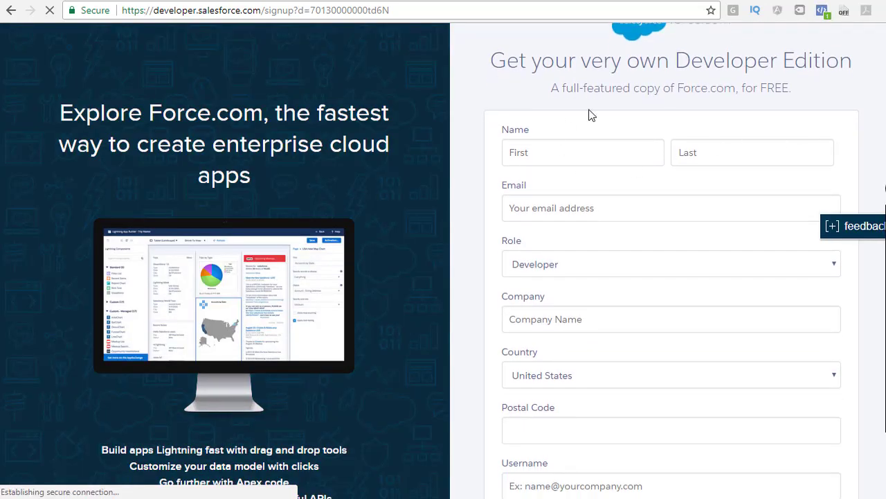
click(558, 152)
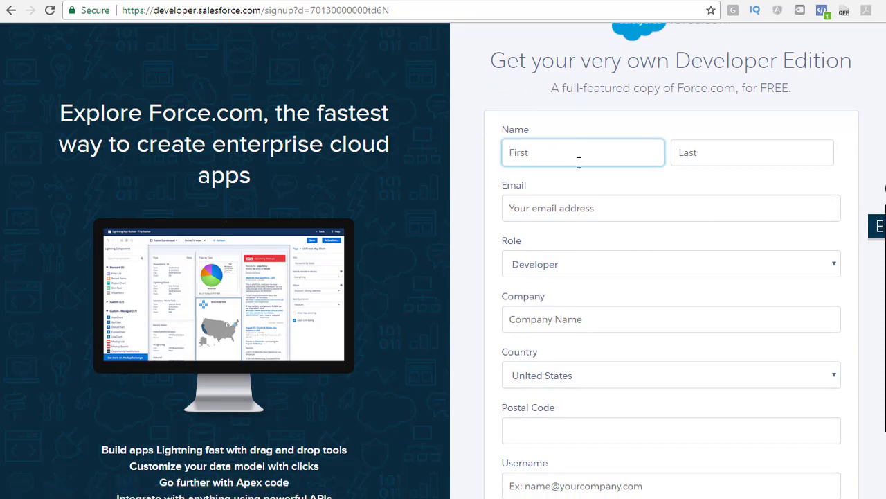
key(Tab)
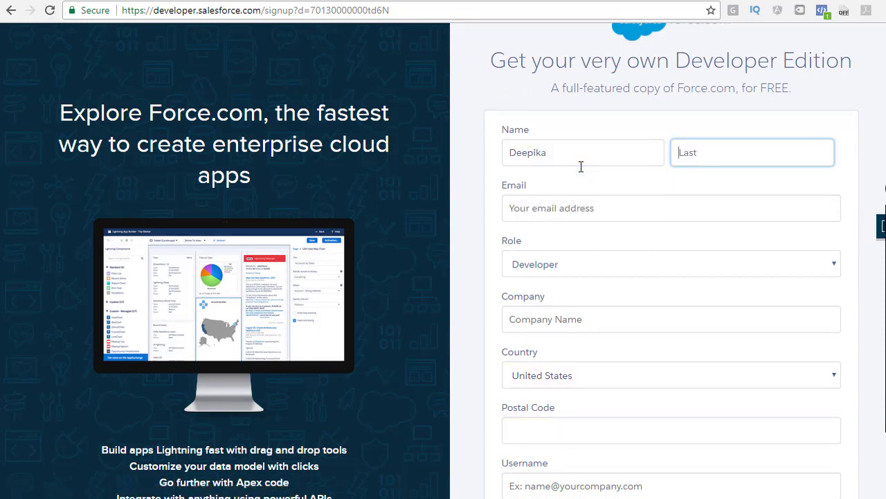
Fill in the user's e-mail address, company HRH and postal code.
key(Tab)
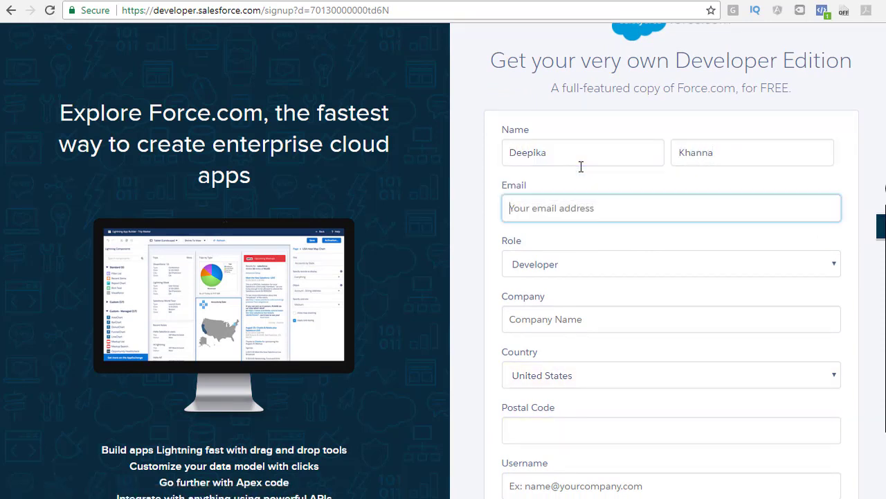
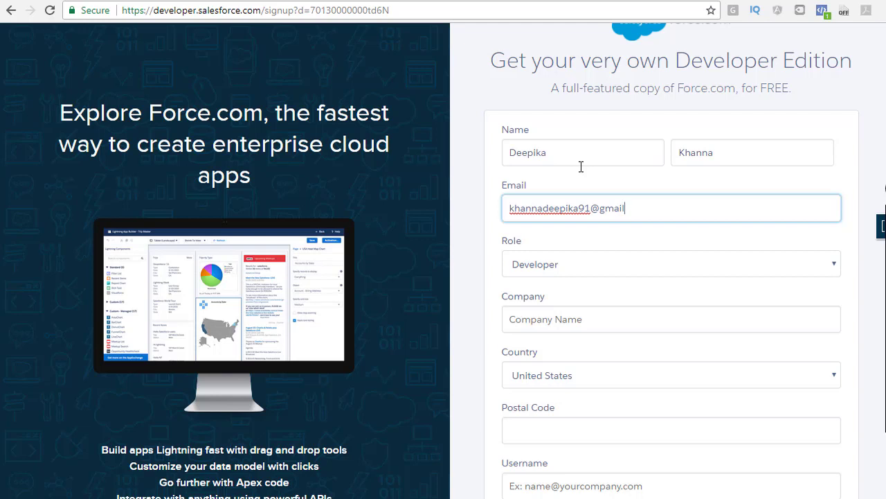
key(Tab)
key(Tab)
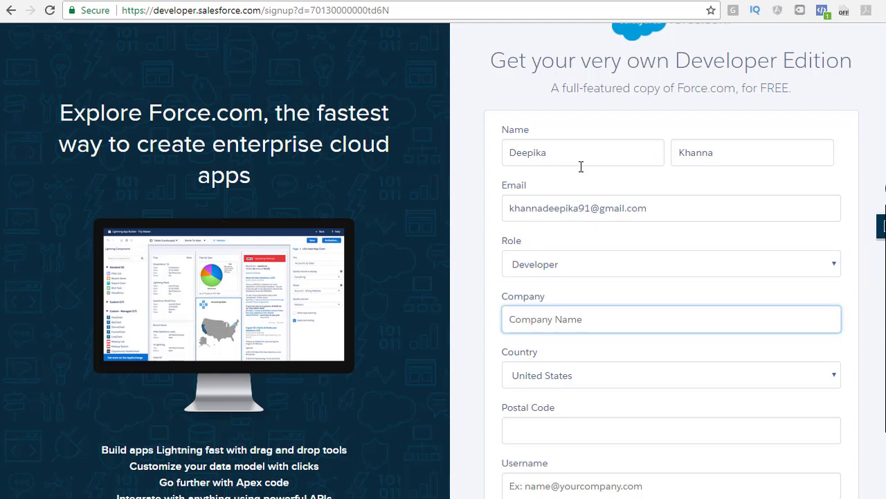
text(HR)
key(Tab)
key(Tab)
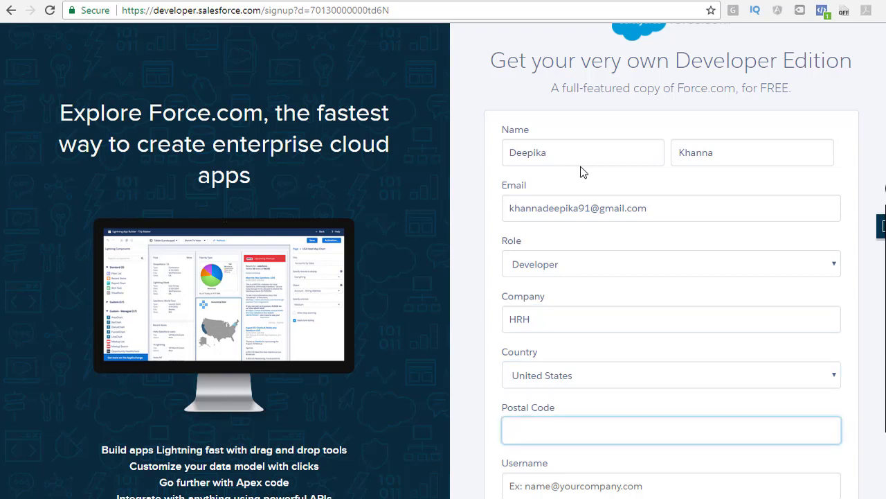
text(75071)
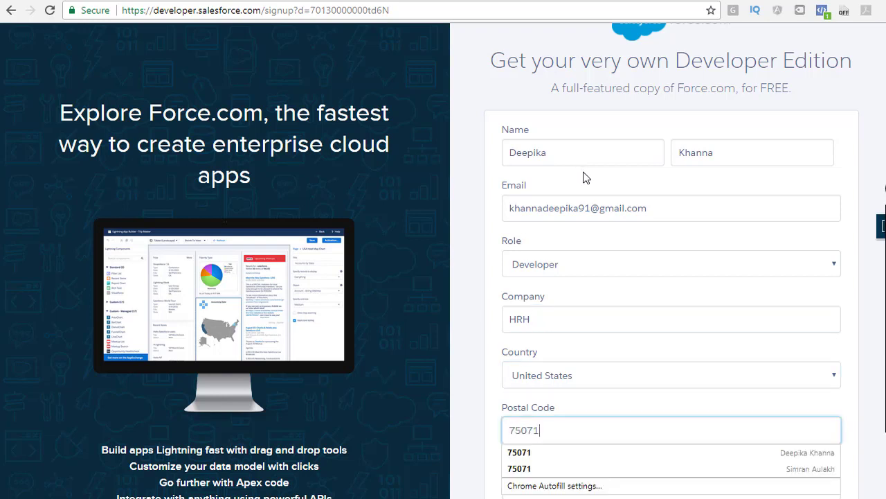
key(Tab)
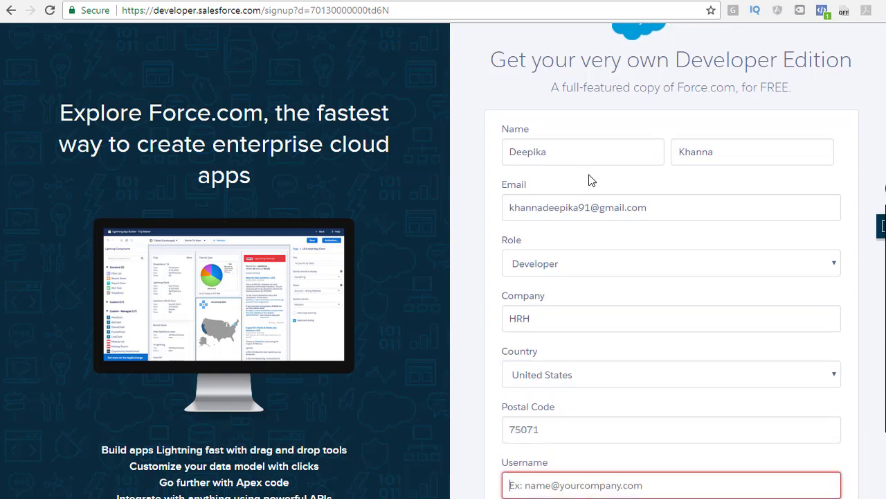
Enter an email-style username in the Username field.
scroll(572, 380, down, 2)
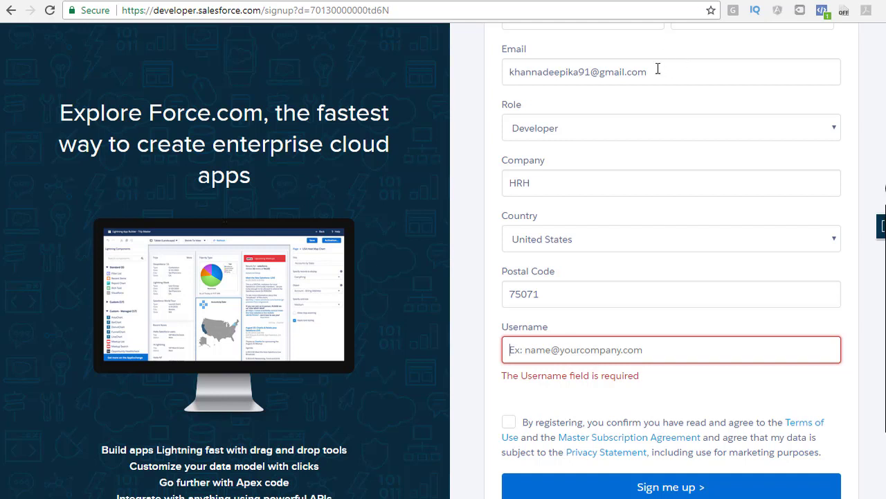
drag(655, 70, 505, 72)
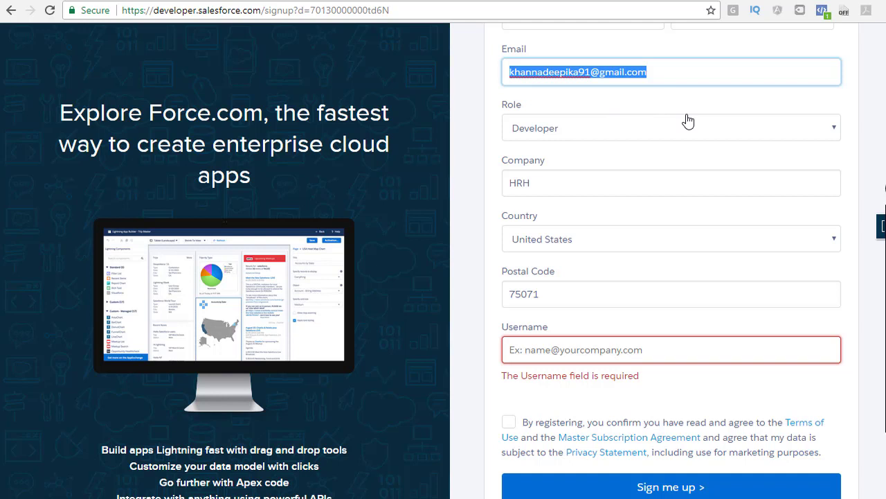
click(630, 340)
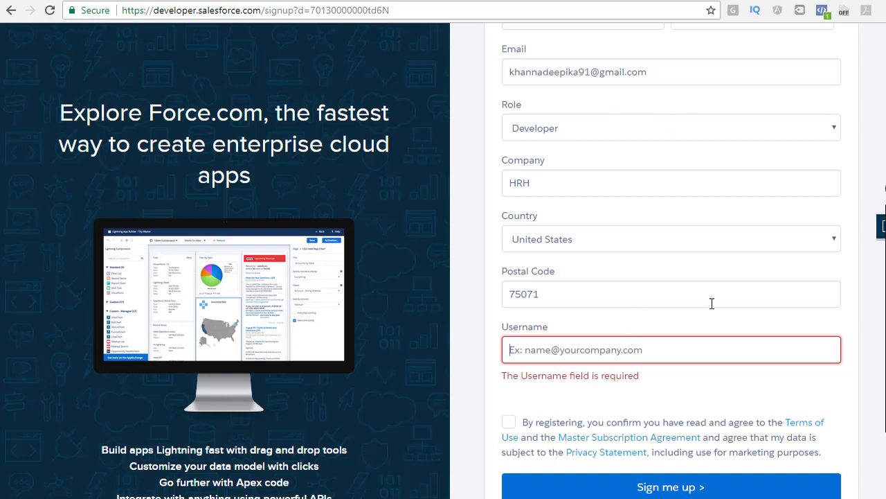
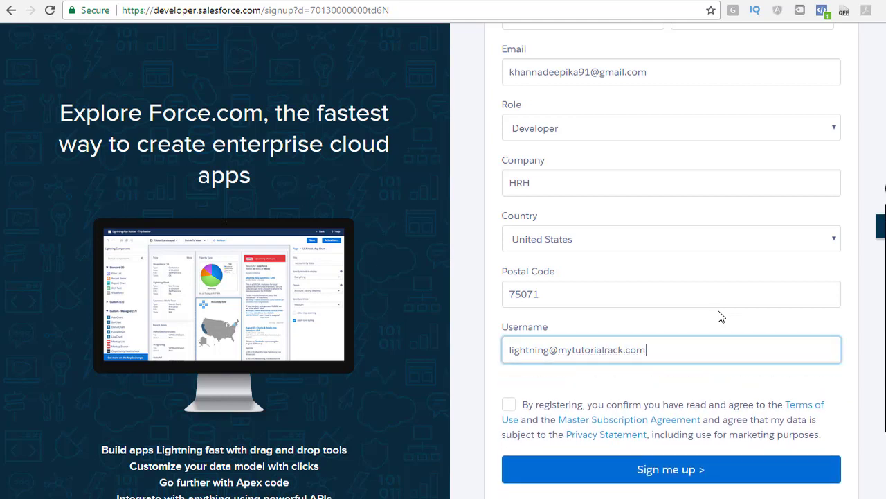
double_click(550, 350)
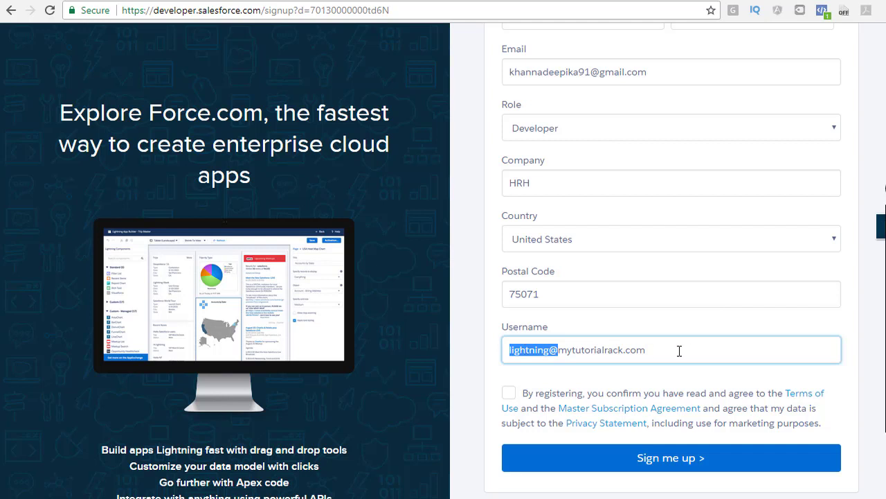
drag(682, 351, 509, 360)
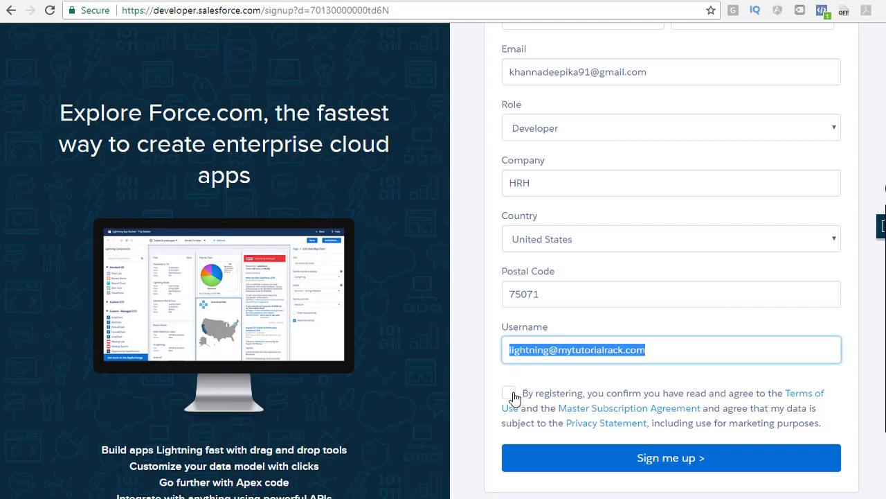
Accept the terms of use and submit the sign-up with Sign me up.
click(510, 393)
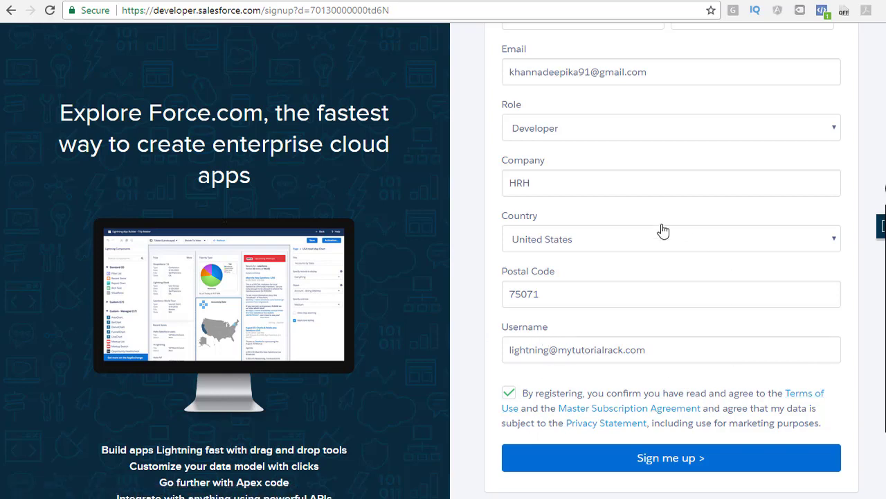
scroll(640, 350, up, 1)
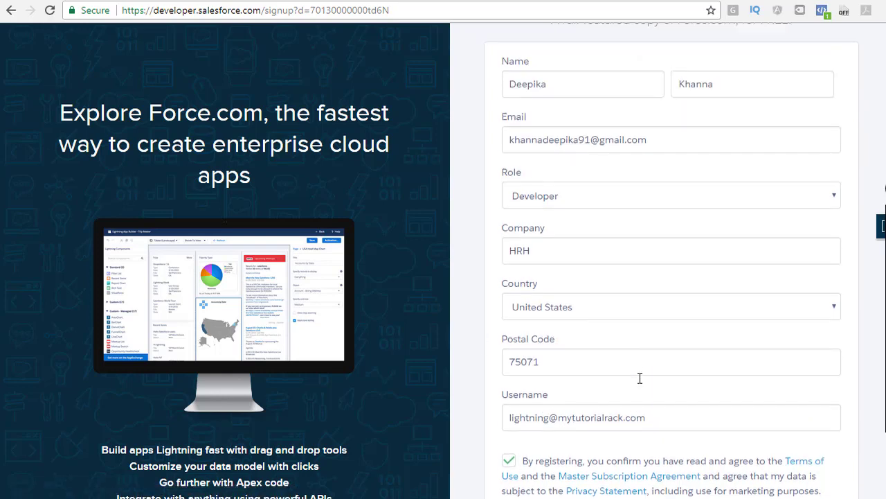
scroll(639, 376, down, 3)
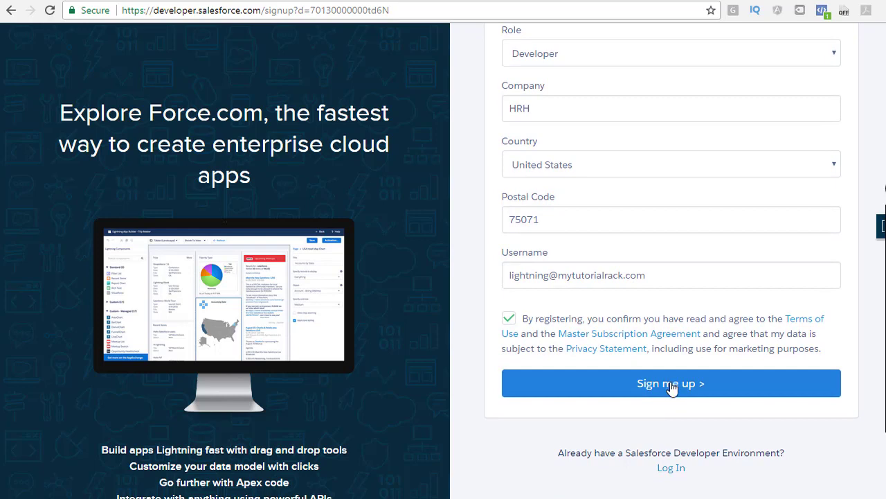
click(672, 388)
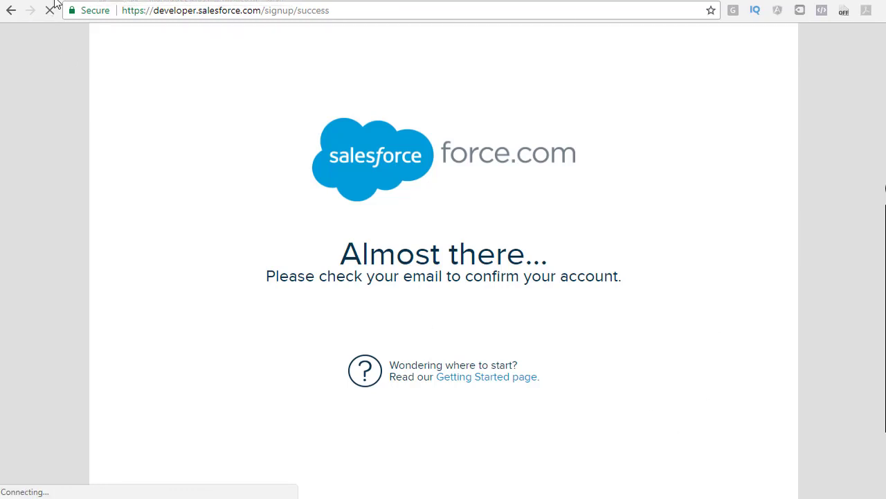
Open the 'Welcome to Salesforce: Verify your account' email and scroll to its Verify Account button.
click(55, 1)
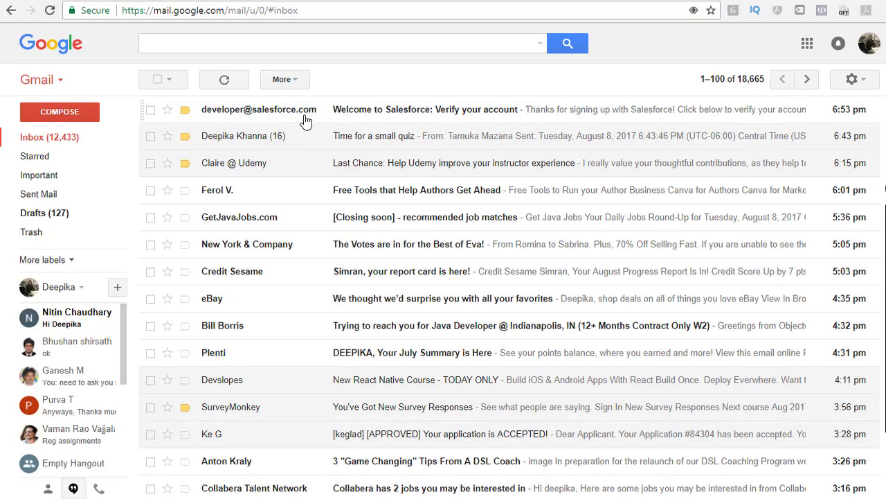
mouse_move(211, 118)
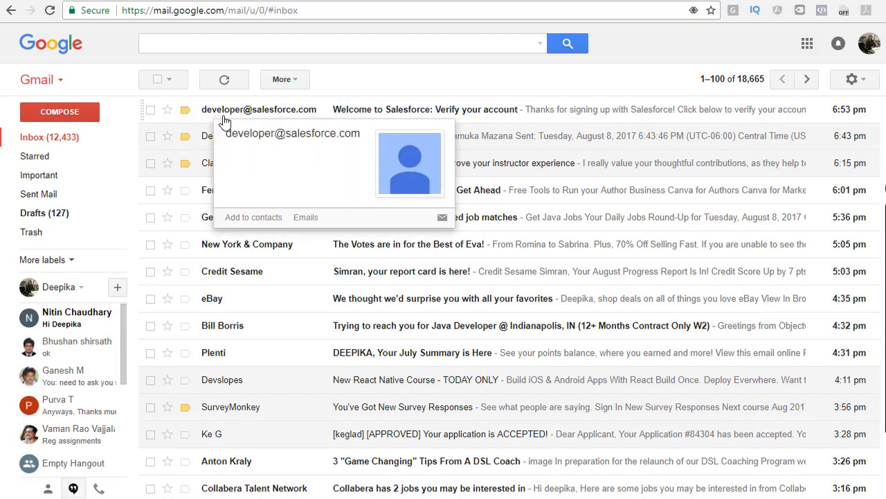
click(359, 110)
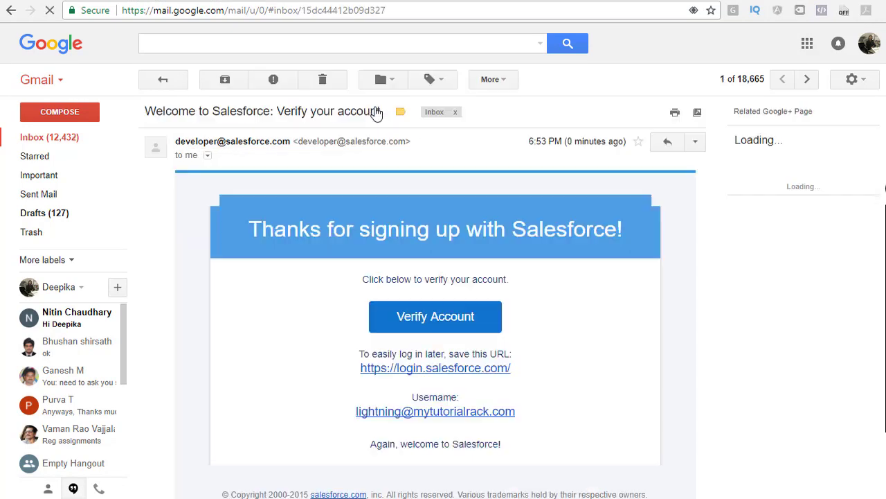
scroll(386, 351, down, 3)
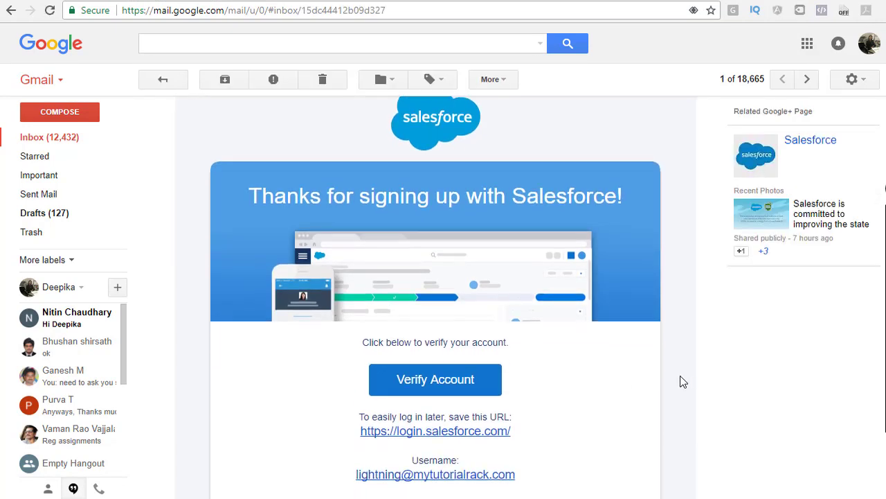
scroll(726, 461, up, 2)
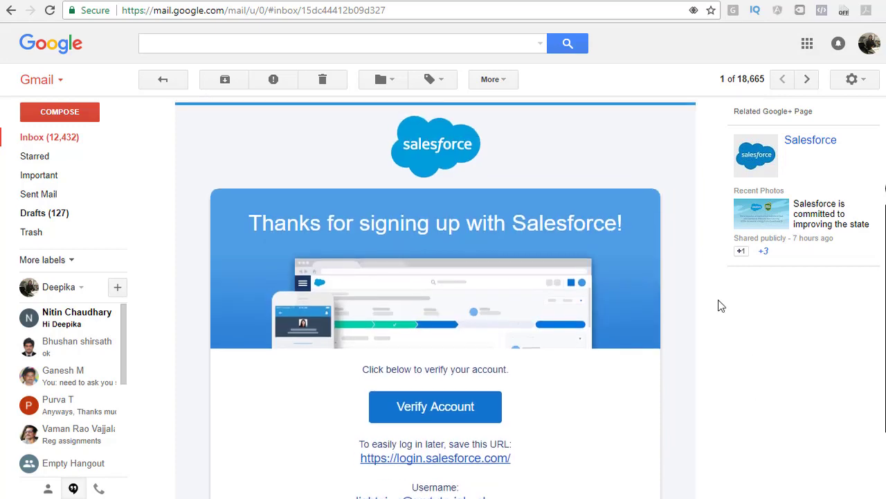
scroll(595, 323, down, 1)
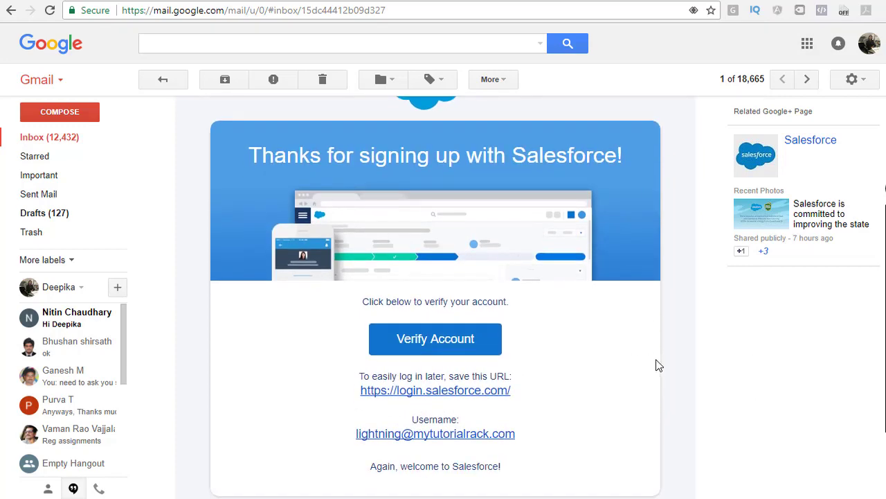
scroll(655, 362, down, 1)
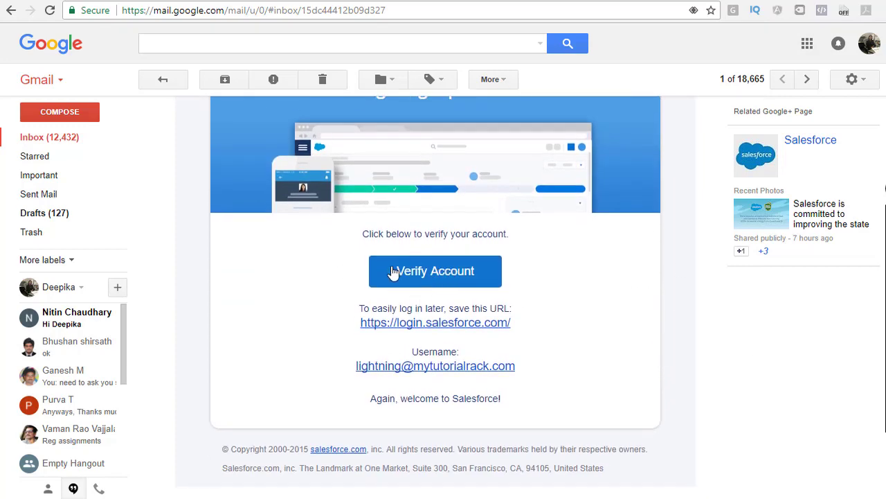
Verify the account from the email link to reach the Change Your Password page.
click(442, 277)
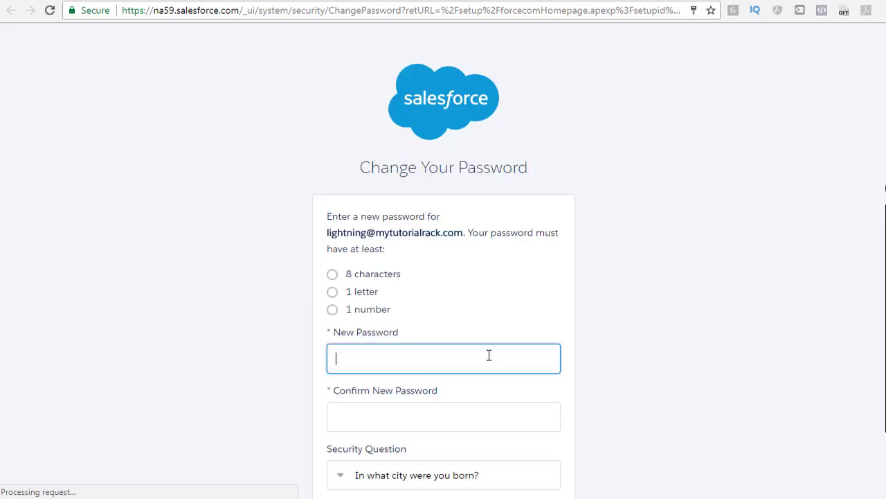
scroll(430, 242, down, 1)
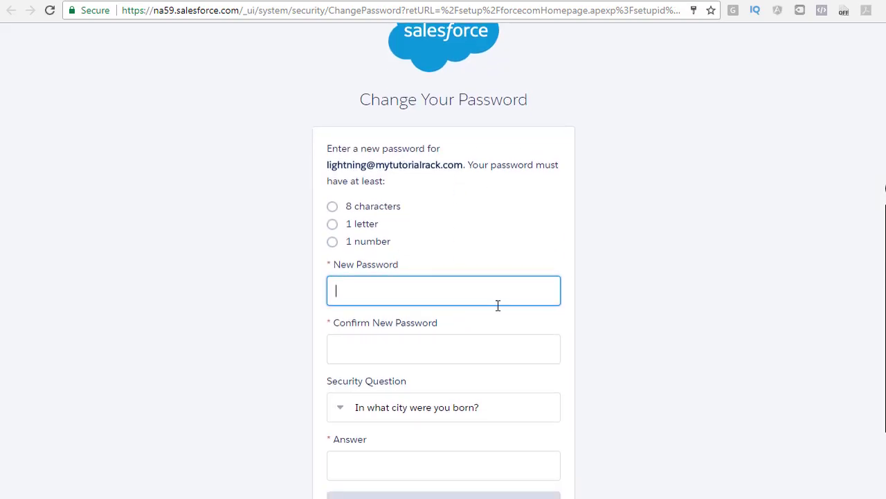
drag(358, 104, 541, 107)
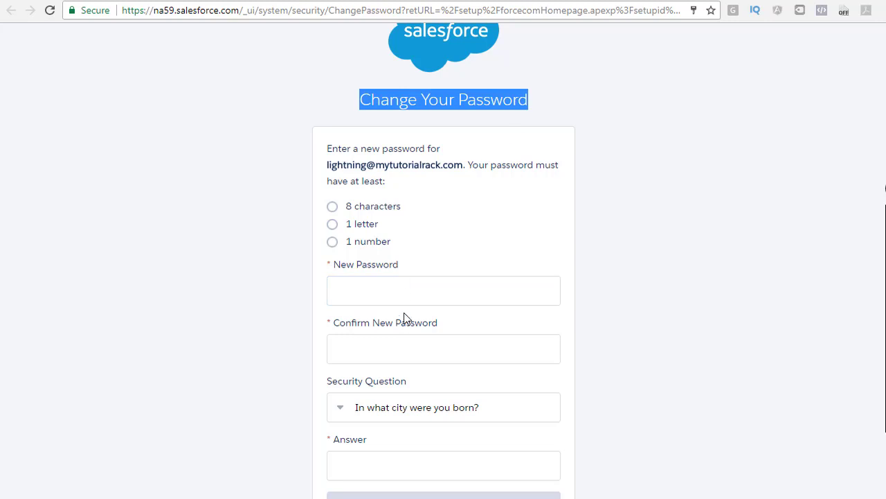
Enter and confirm a new password, then type the birth-city security answer.
click(403, 291)
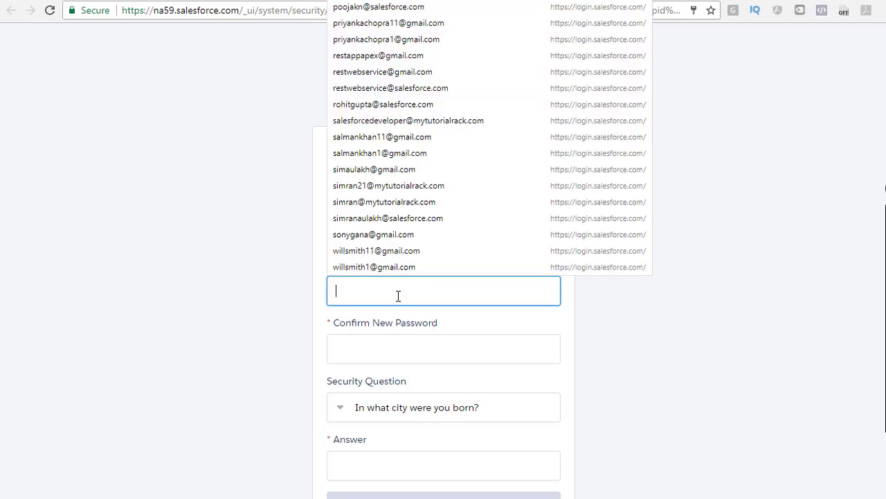
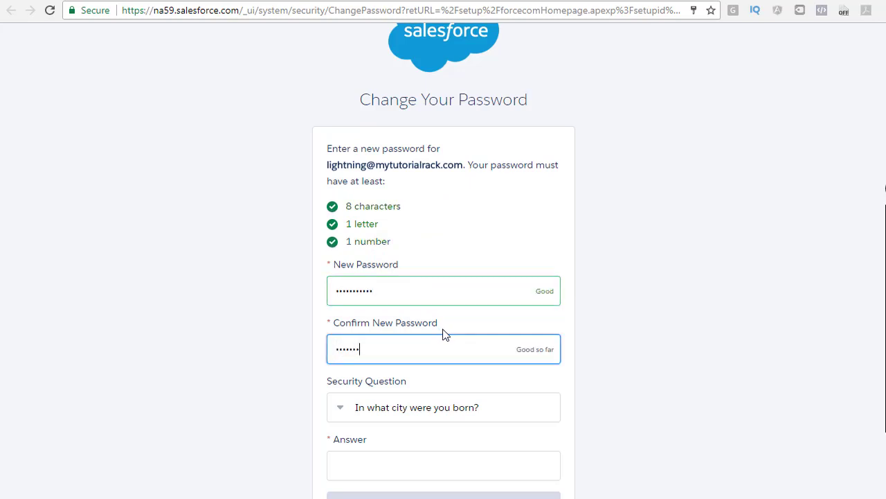
key(Tab)
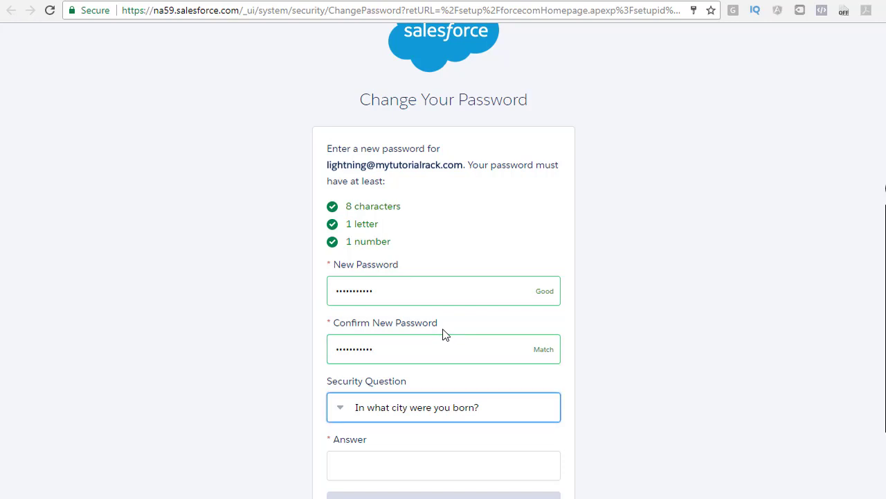
click(489, 456)
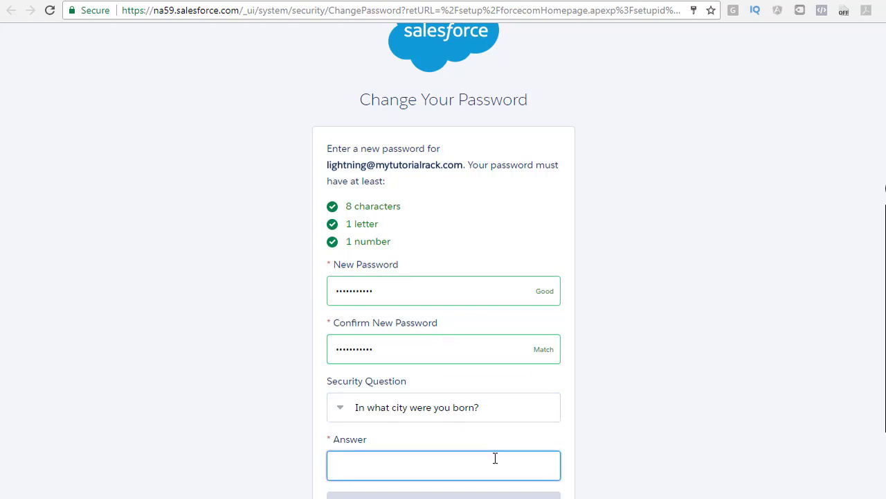
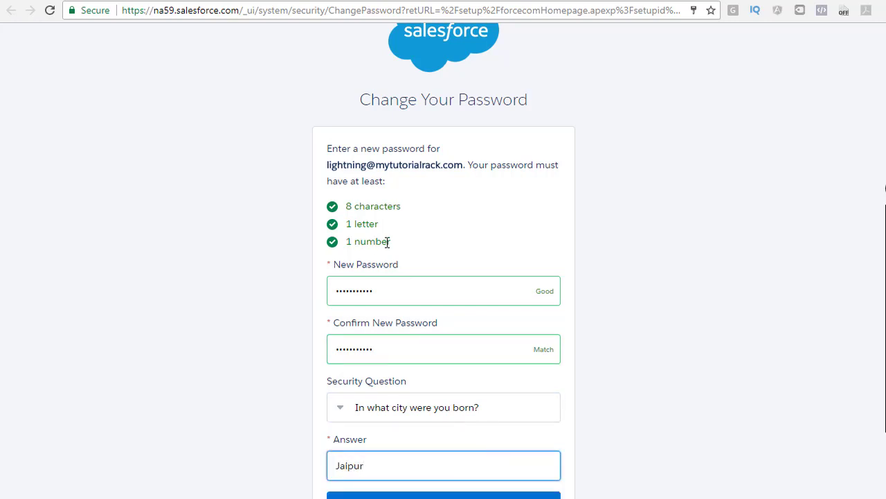
scroll(441, 246, down, 2)
Submit the password change, update Chrome's saved password, and open the profile menu to switch to Classic.
click(443, 414)
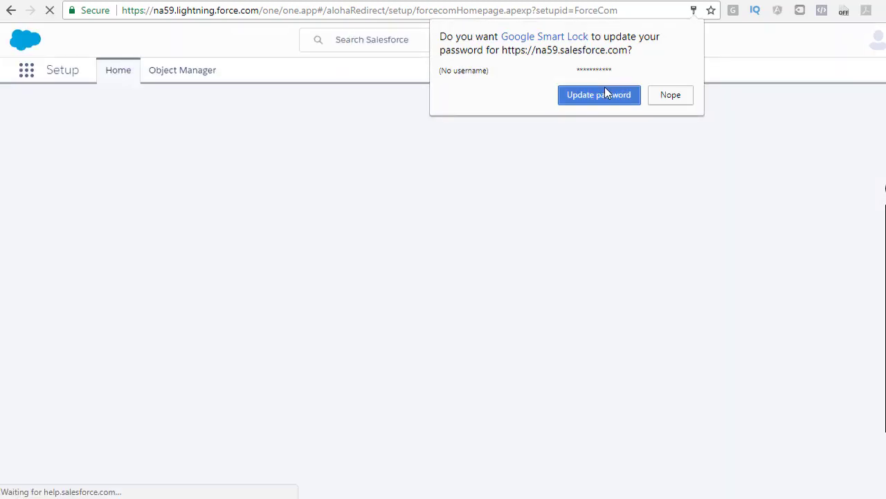
click(606, 102)
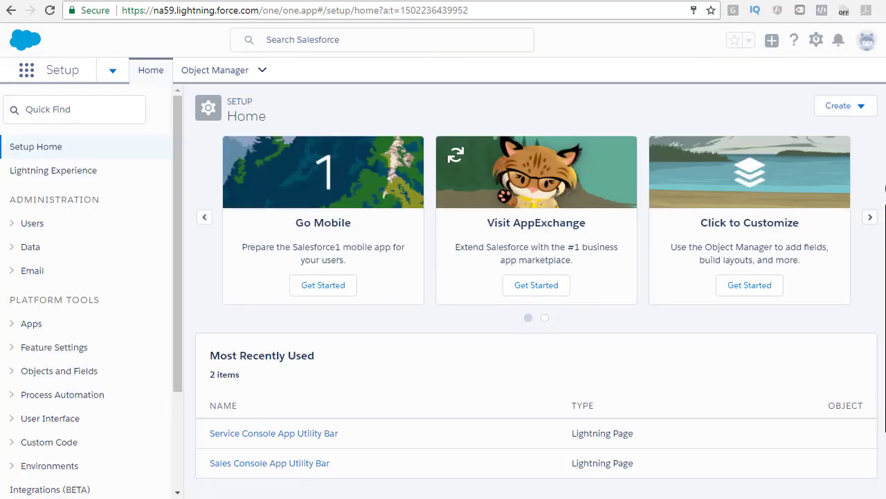
click(869, 41)
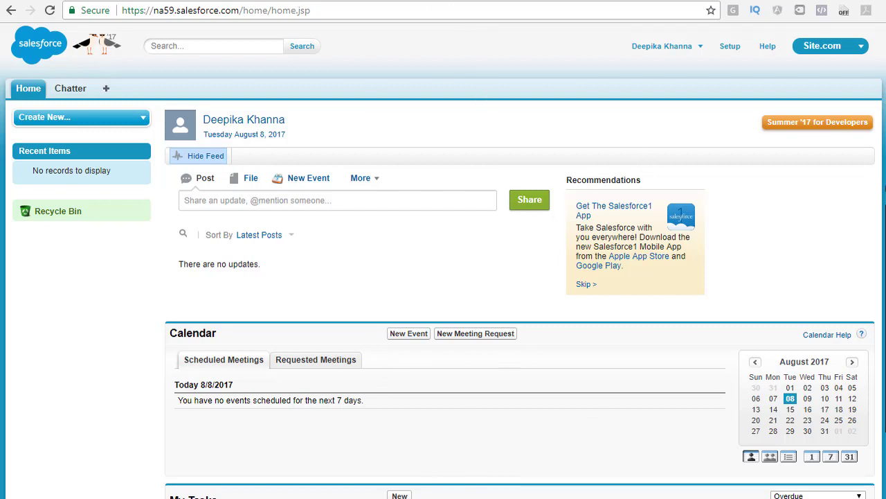
In a new tab, go to login.salesforce.com and log in with the new username and password.
key(ctrl+t)
text(log)
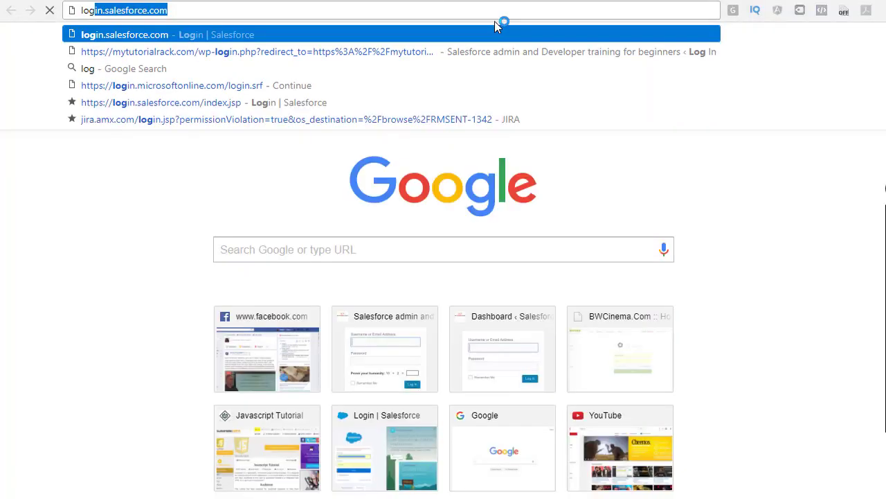
text(i)
key(Return)
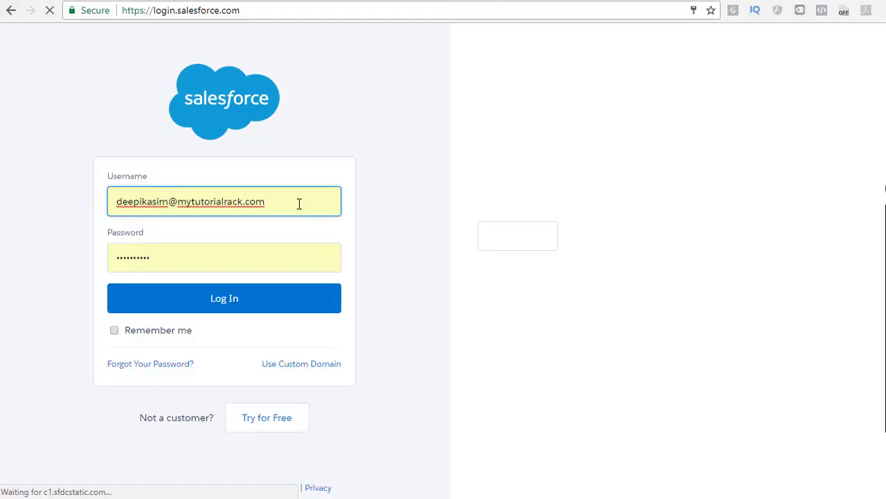
click(298, 202)
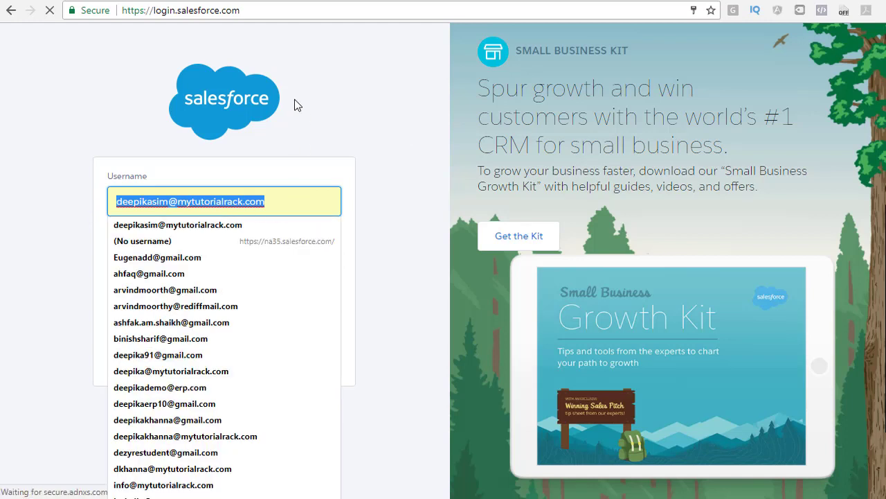
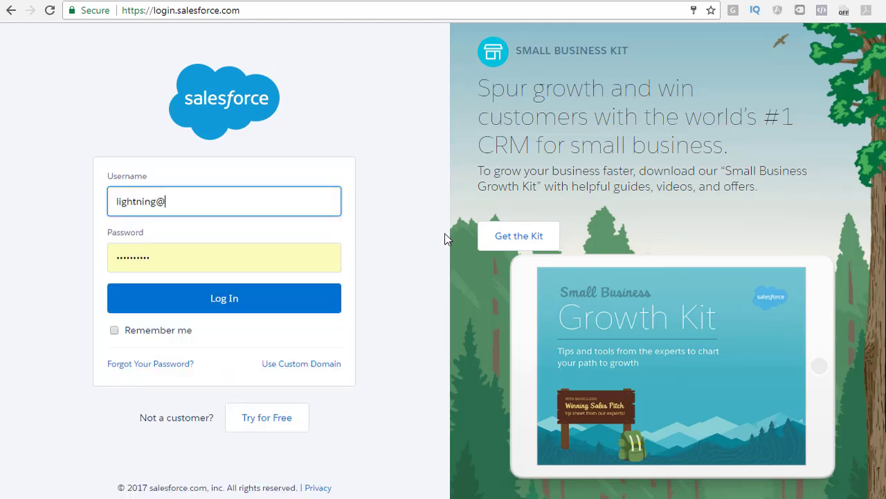
key(Tab)
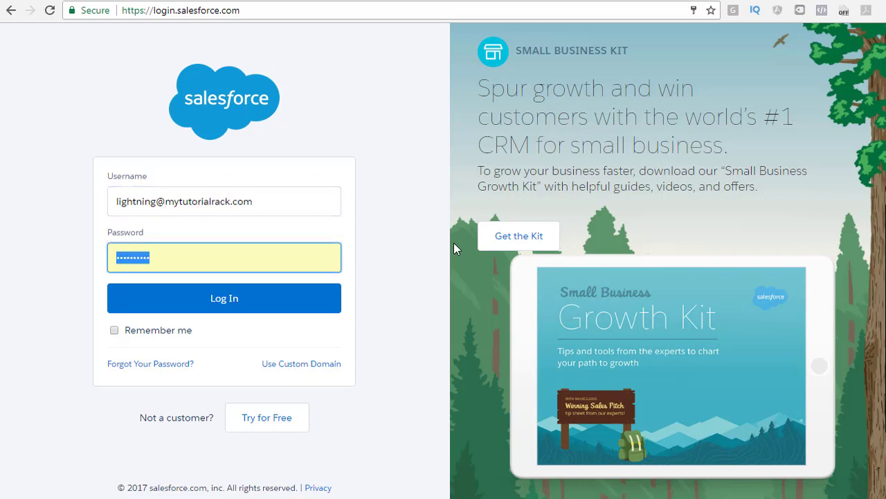
text(••)
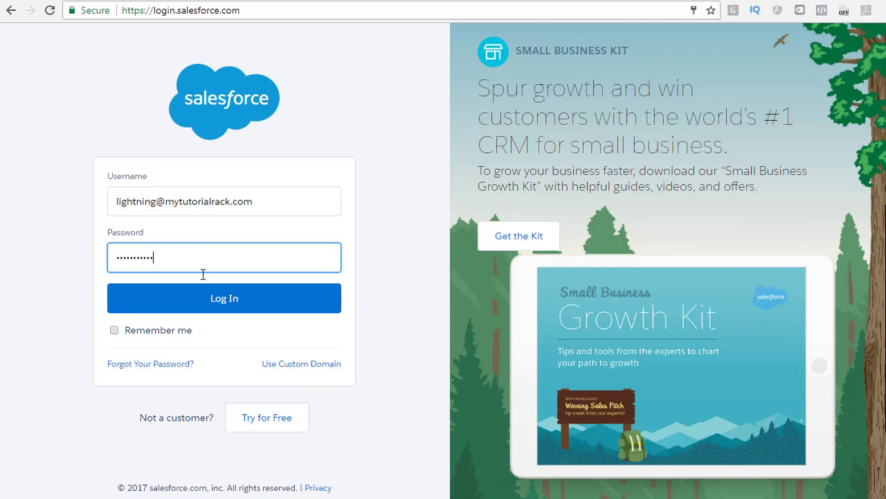
click(223, 303)
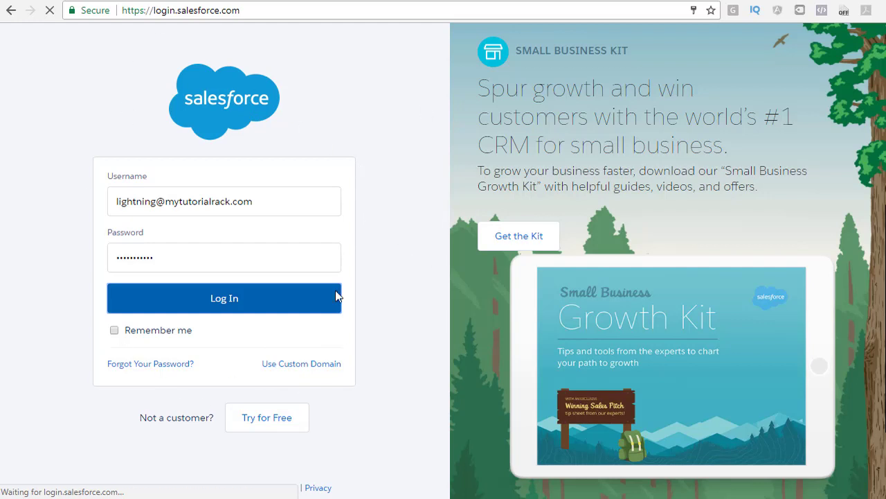
Dismiss the 'Welcome to the Improved Setup!' tour with No Thanks.
drag(255, 11, 122, 12)
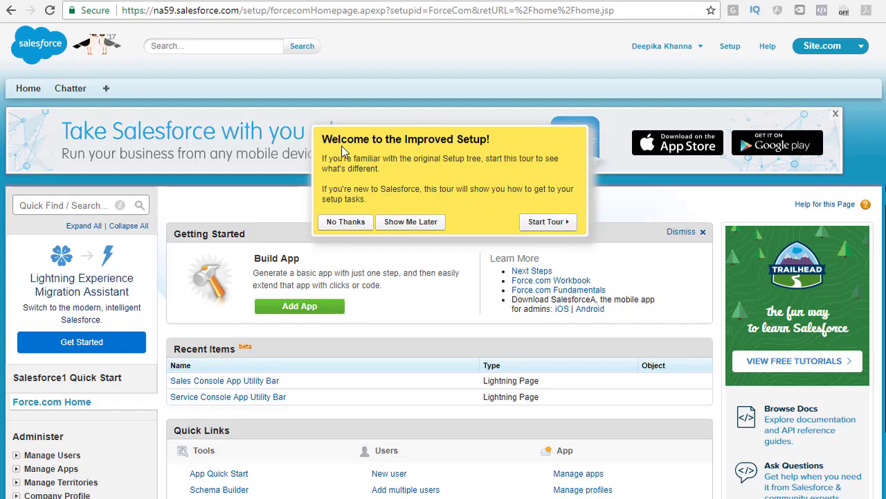
click(346, 221)
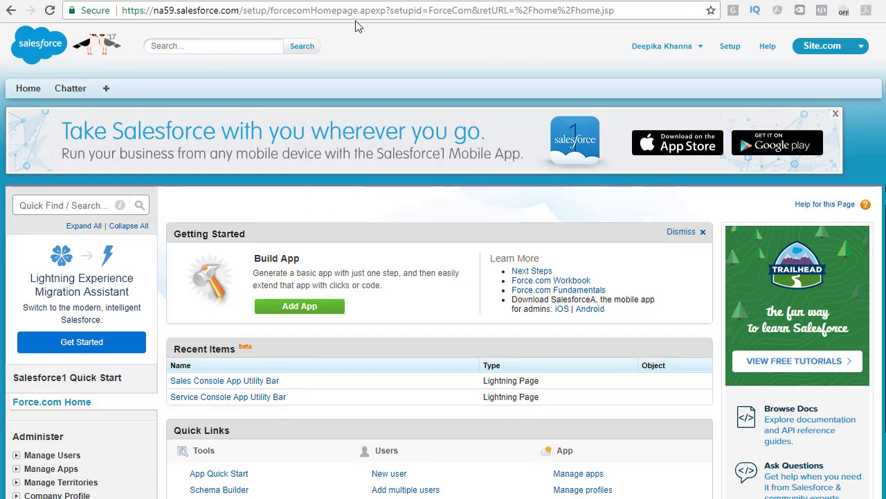